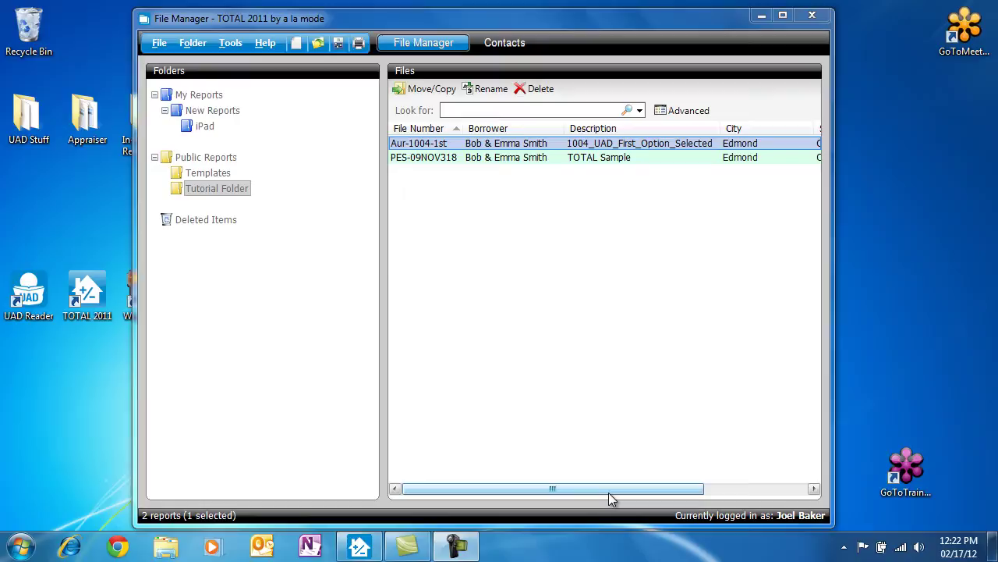
Pin TOTAL 2011 to the taskbar from its icon's right-click task list
{"action": "right_click", "coordinate": [370, 552]}
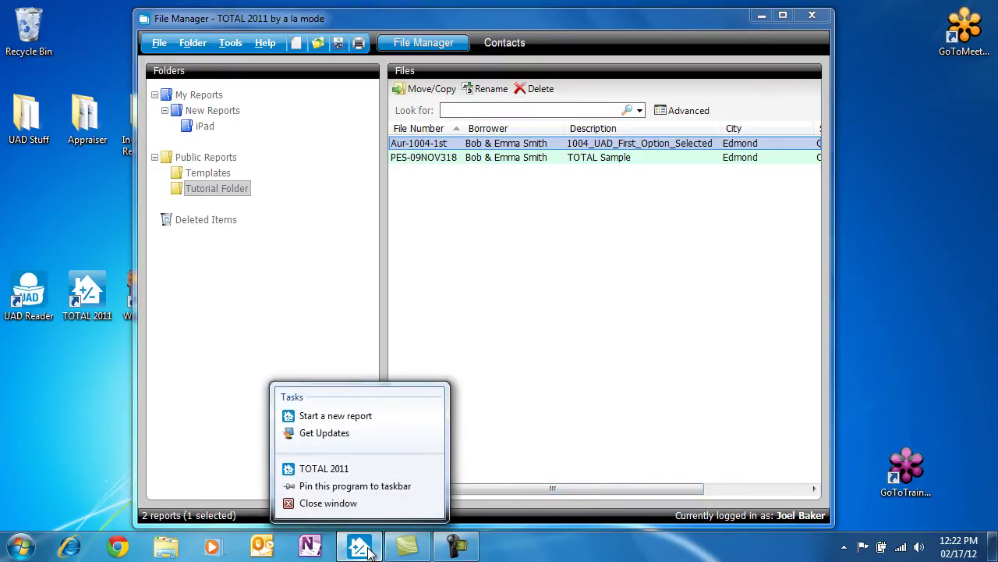
{"action": "left_click", "coordinate": [385, 488]}
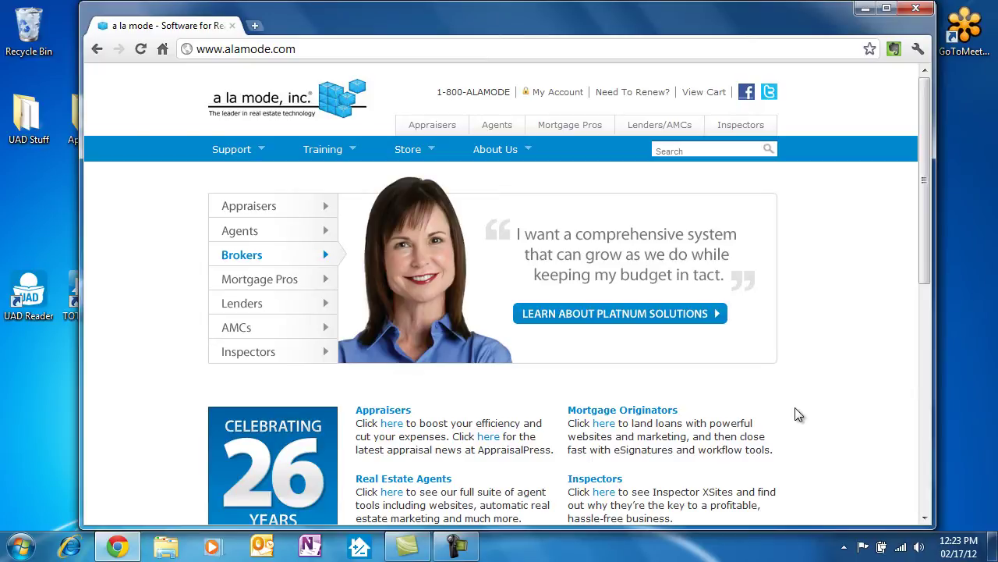
Open a second Chrome window and load the a la mode site from its thumbnail
{"action": "middle_click", "coordinate": [117, 550]}
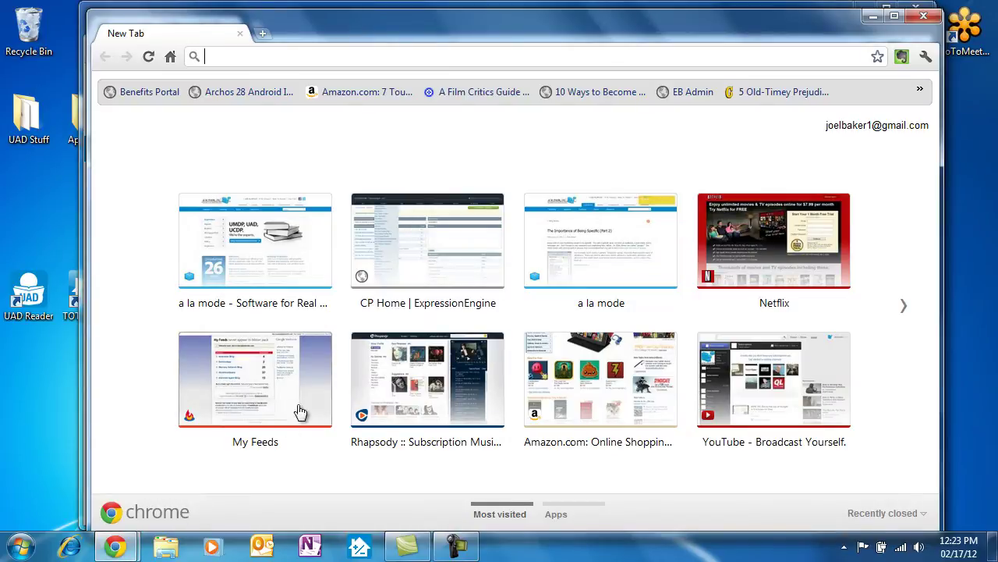
{"action": "left_click", "coordinate": [560, 273]}
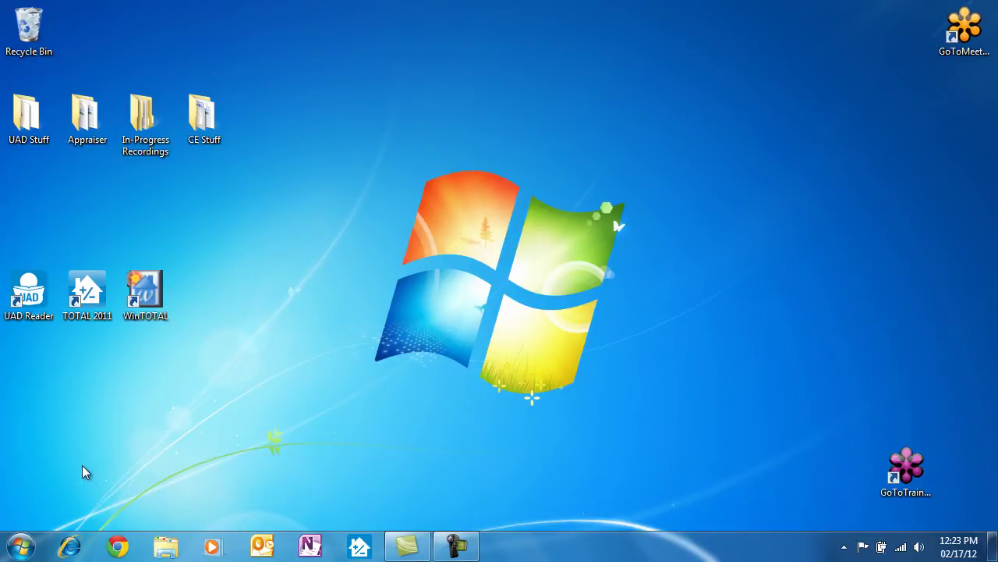
Launch Calculator by searching 'calc' in the Start menu
{"action": "left_click", "coordinate": [23, 546]}
{"action": "type", "text": "calc"}
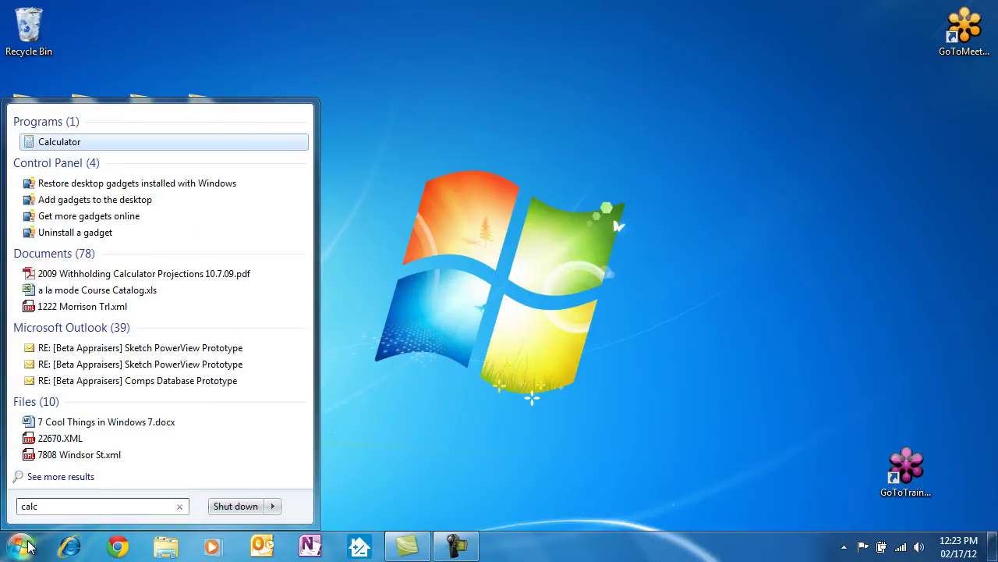
{"action": "key", "text": "Return"}
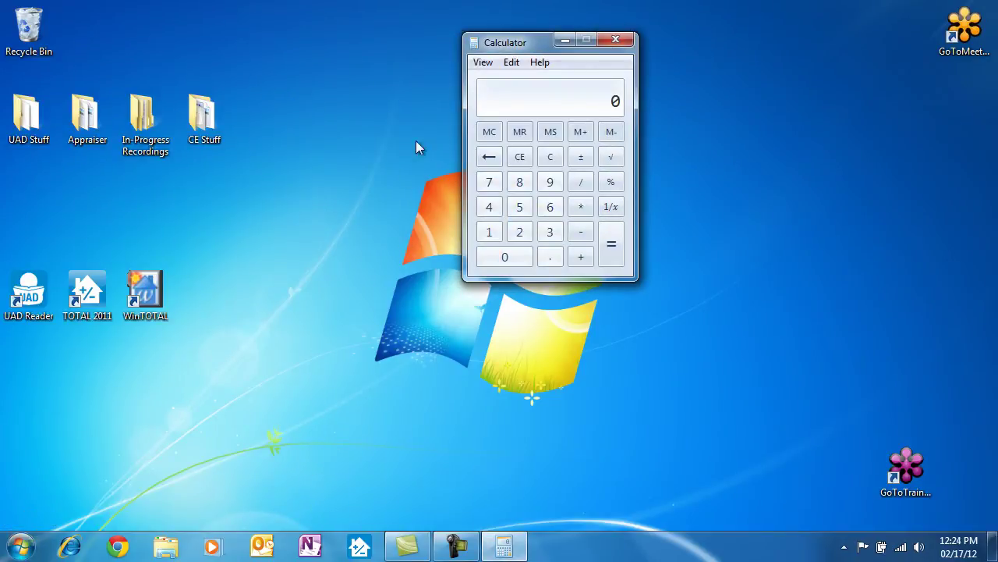
Switch Calculator to Scientific mode and add the unit conversion panel
{"action": "left_click", "coordinate": [483, 64]}
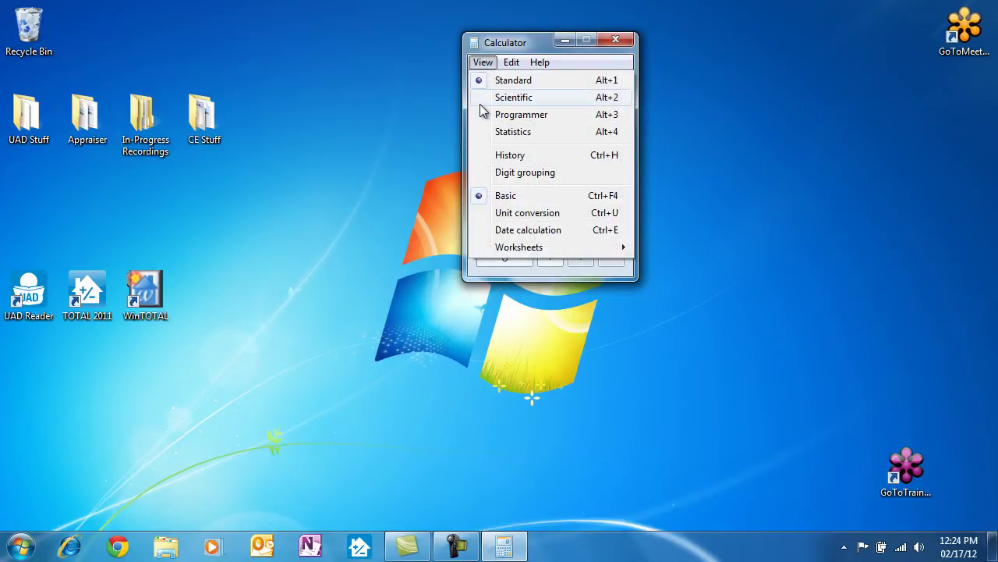
{"action": "left_click", "coordinate": [482, 103]}
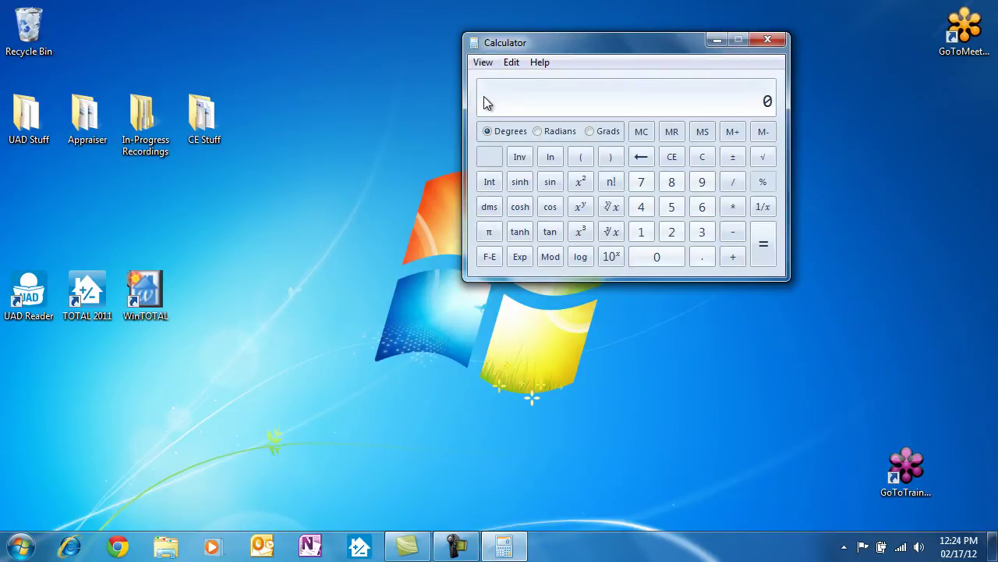
{"action": "left_click", "coordinate": [484, 62]}
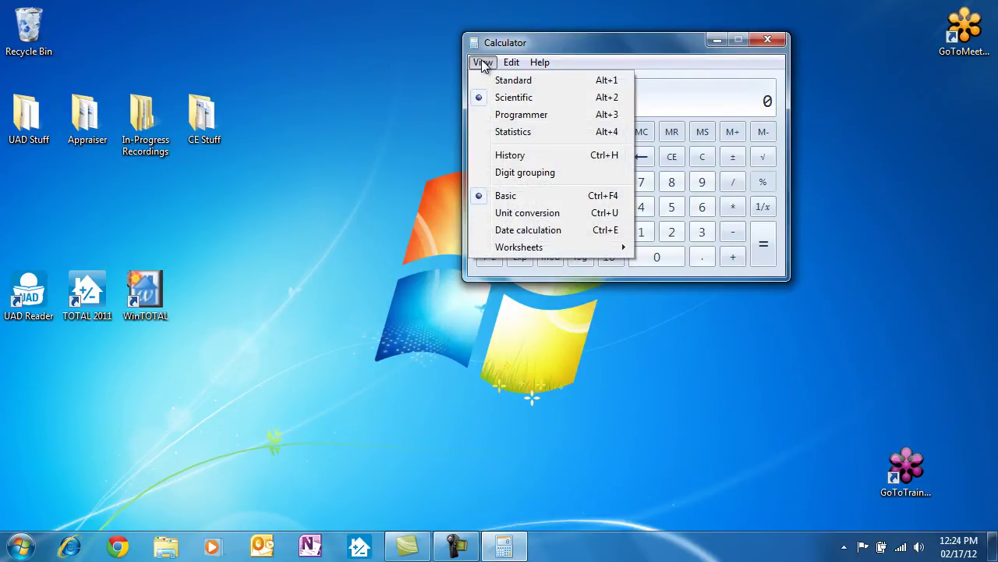
{"action": "left_click", "coordinate": [513, 212]}
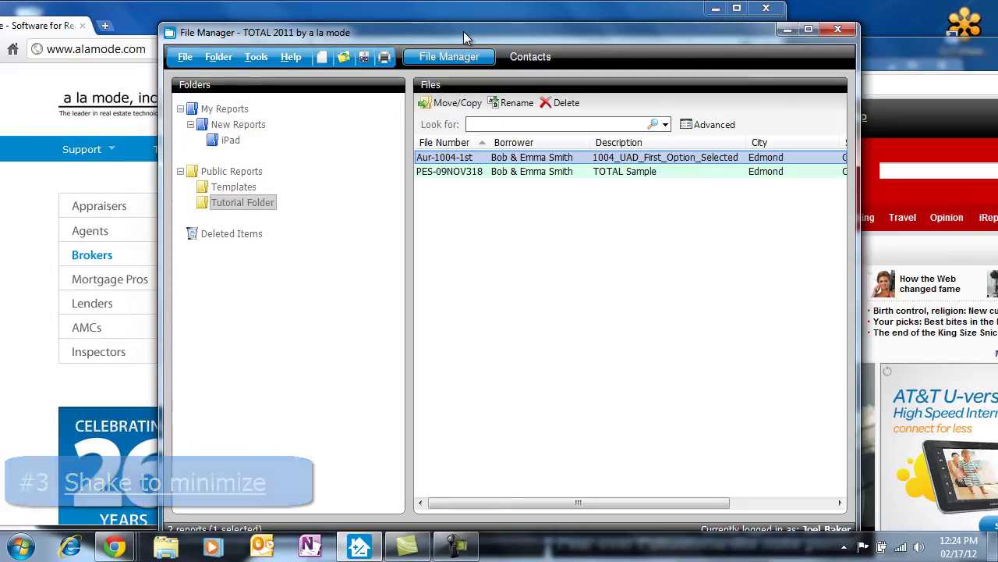
Shake File Manager's title bar to minimize the windows behind it, then shake again to restore them
{"action": "left_click_drag", "start_coordinate": [463, 31], "coordinate": [492, 58]}
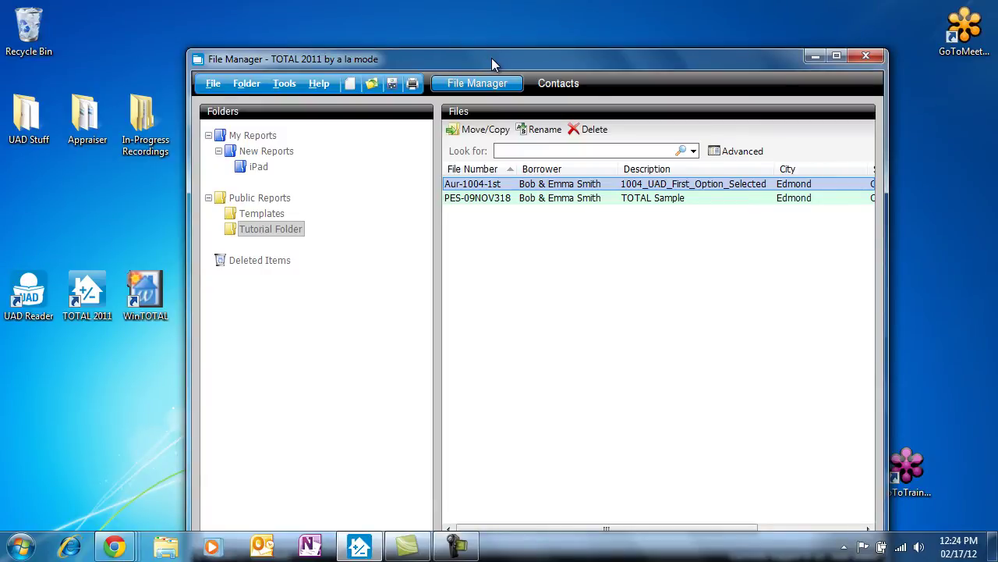
{"action": "left_click_drag", "start_coordinate": [492, 57], "coordinate": [526, 45]}
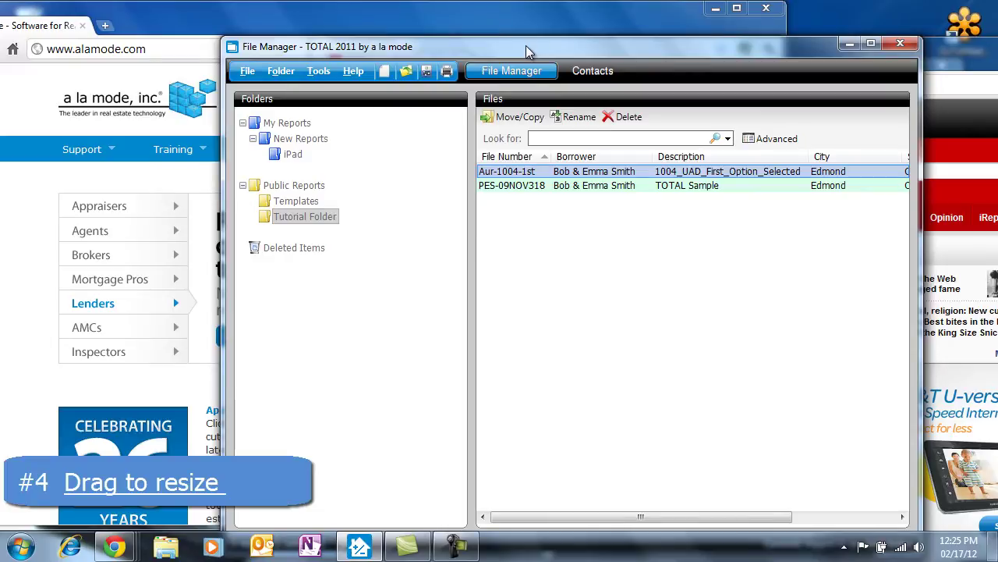
Snap the File Manager window to the right and left halves, then maximize it
{"action": "left_click_drag", "start_coordinate": [526, 46], "coordinate": [993, 258]}
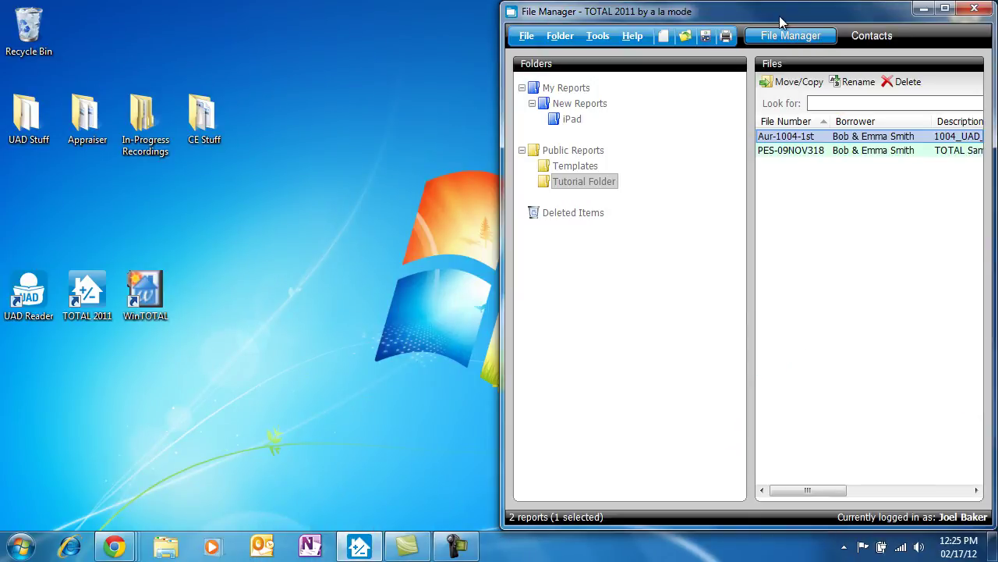
{"action": "left_click_drag", "start_coordinate": [780, 18], "coordinate": [3, 160]}
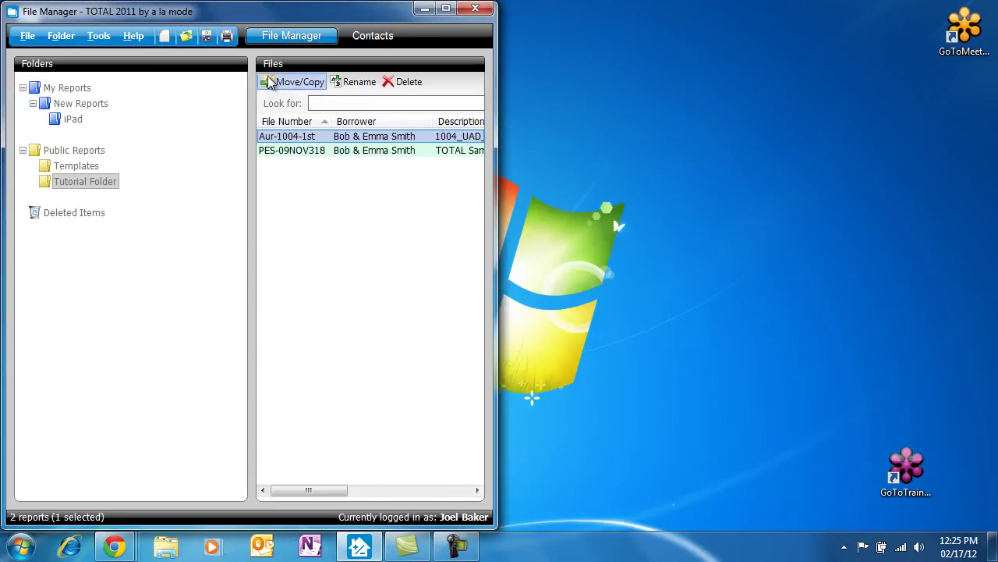
{"action": "left_click_drag", "start_coordinate": [278, 18], "coordinate": [414, 4]}
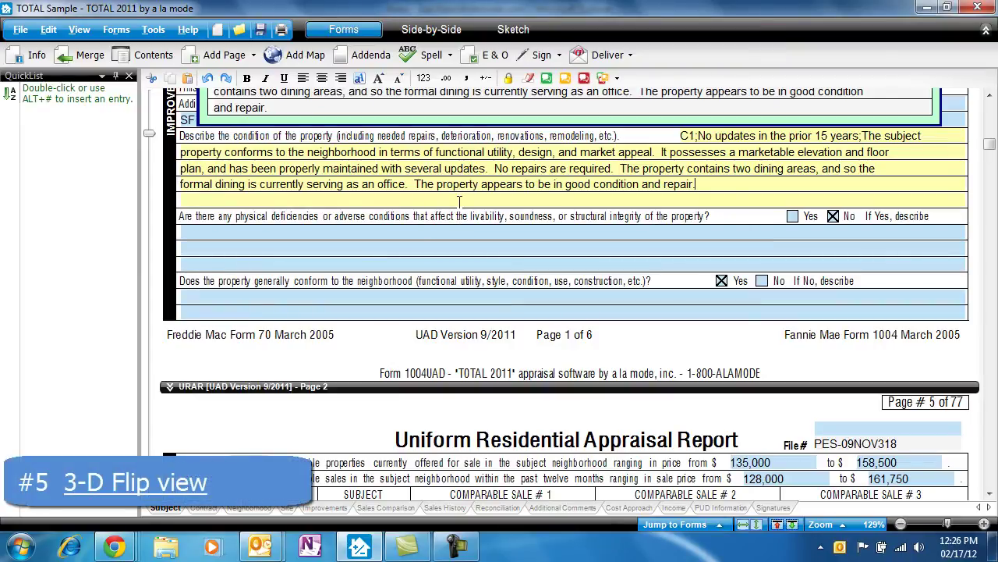
Cycle through the open windows in Flip 3D with Win+Tab until the desktop is in front
{"action": "key", "text": "super+Tab"}
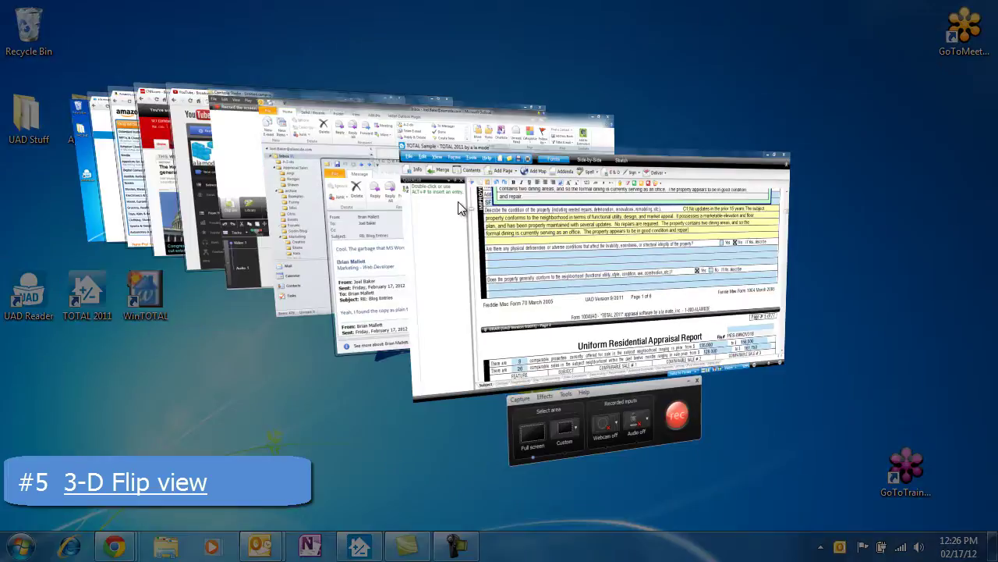
{"action": "key", "text": "super+Tab"}
{"action": "key", "text": "super+Tab"}
{"action": "key", "text": "super+Tab"}
{"action": "key", "text": "super+Tab"}
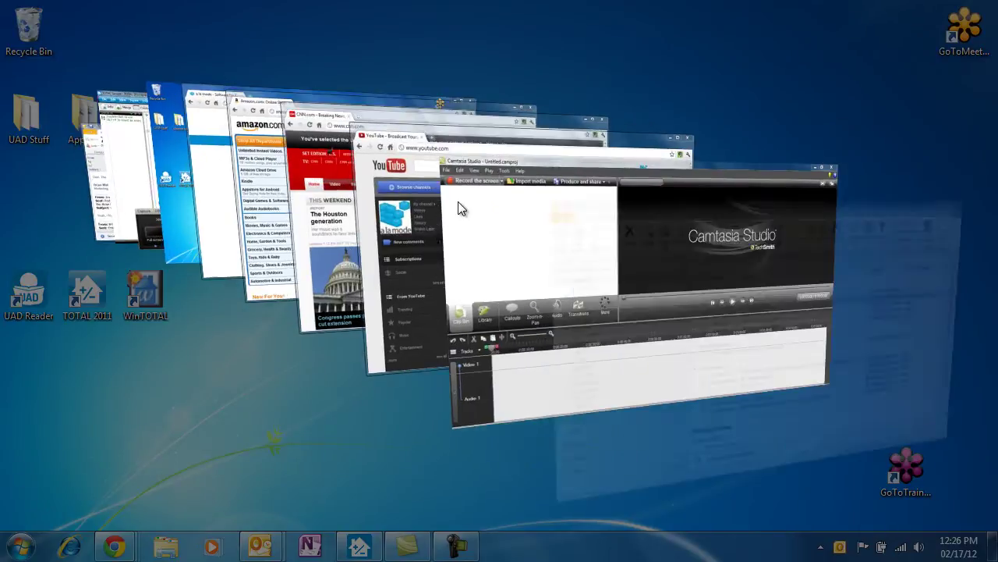
{"action": "key", "text": "super+Tab"}
{"action": "key", "text": "super+Tab"}
{"action": "key", "text": "super+Tab"}
{"action": "key", "text": "super+Tab"}
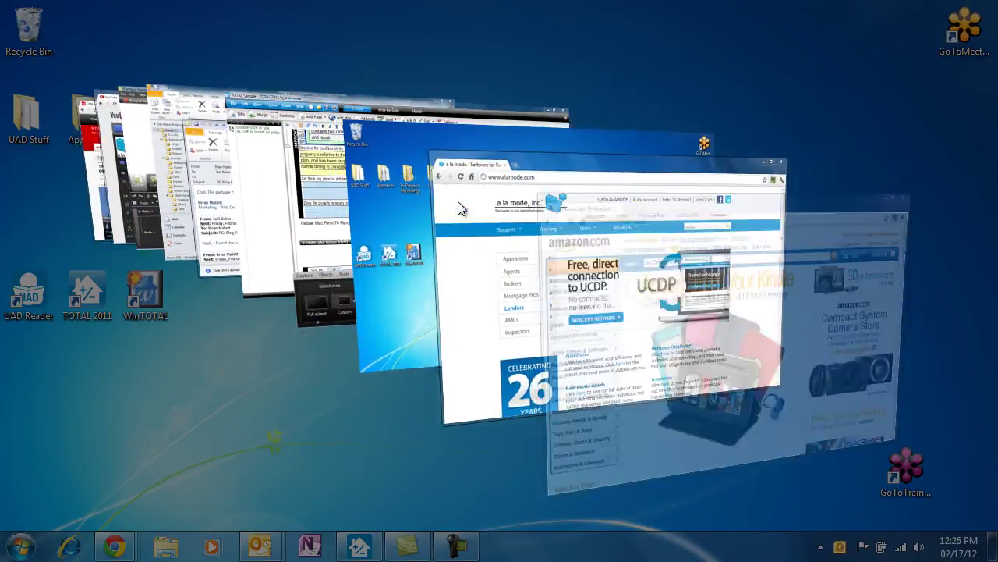
{"action": "key", "text": "super+Tab"}
{"action": "key", "text": "super+Tab"}
{"action": "key", "text": "super+Tab"}
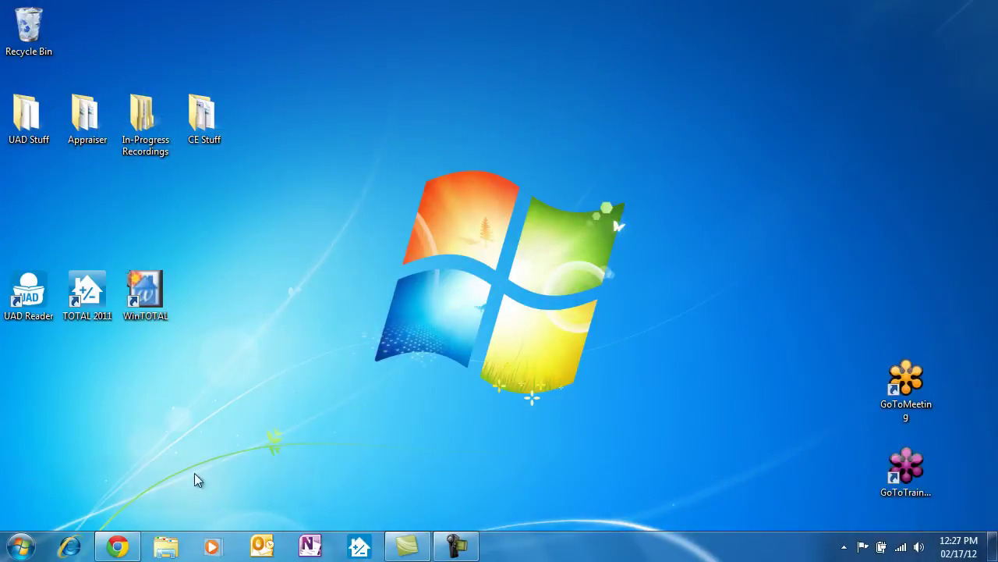
Start Sticky Notes from the Start menu and write 'Call ABC Mortgage' on a note
{"action": "left_click", "coordinate": [24, 545]}
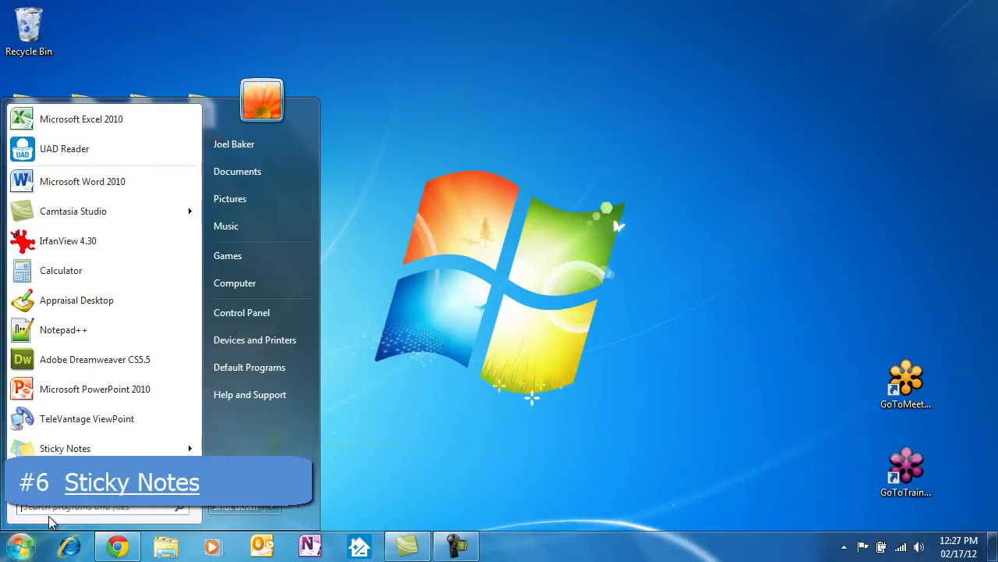
{"action": "left_click", "coordinate": [76, 449]}
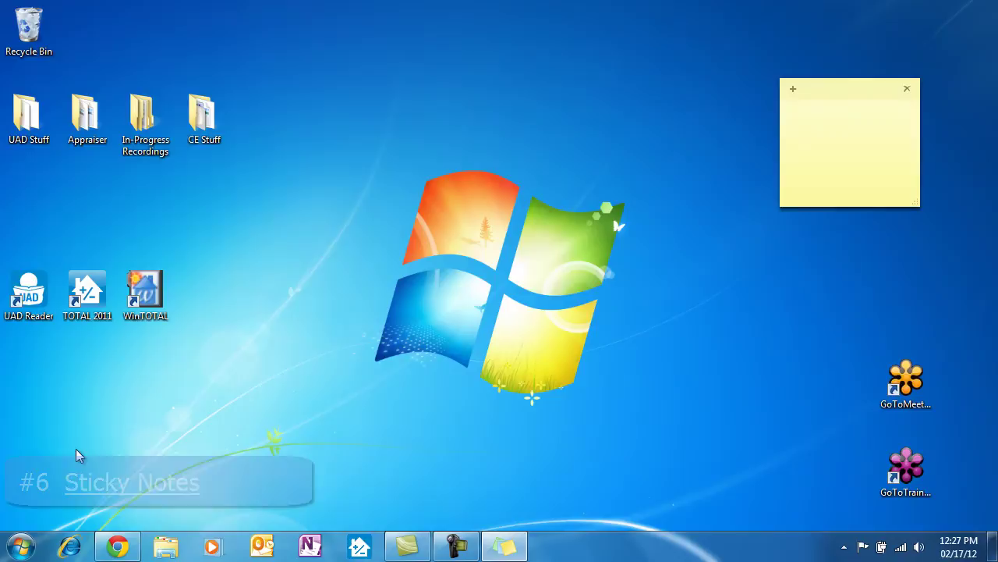
{"action": "type", "text": "Call ABC Mo"}
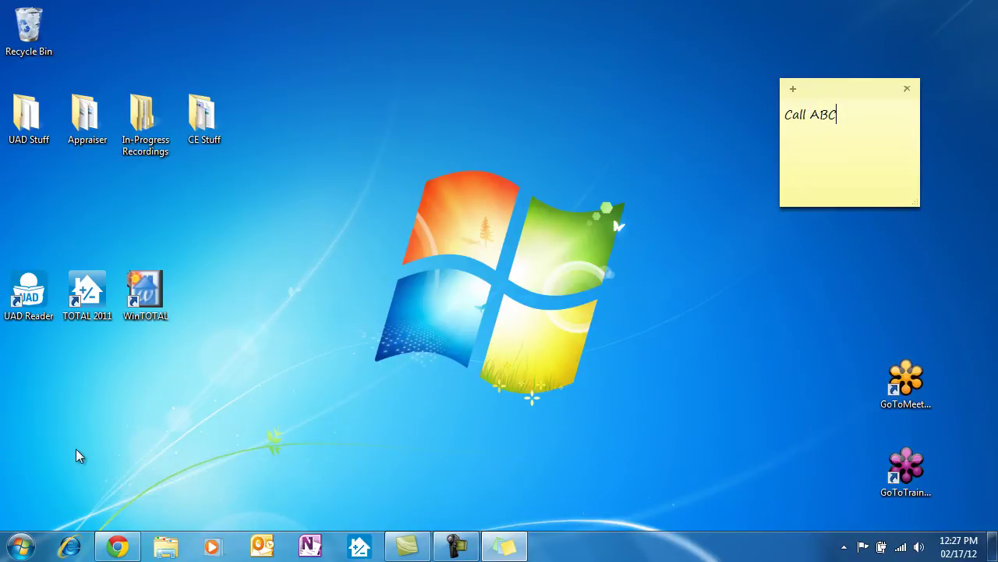
{"action": "type", "text": "rtgage"}
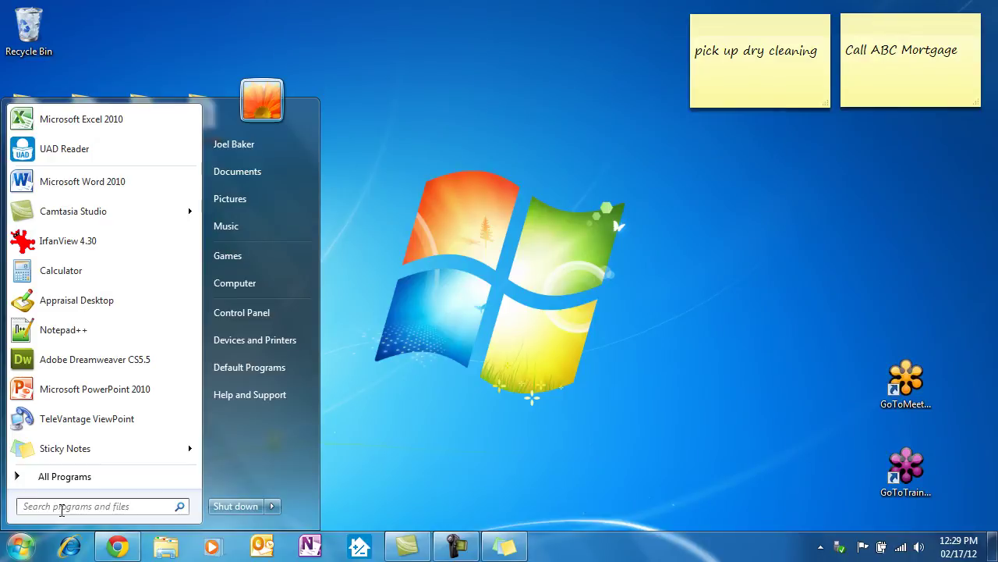
Search 'bitlocker' and open the BitLocker Drive Encryption settings
{"action": "type", "text": "bitlocker"}
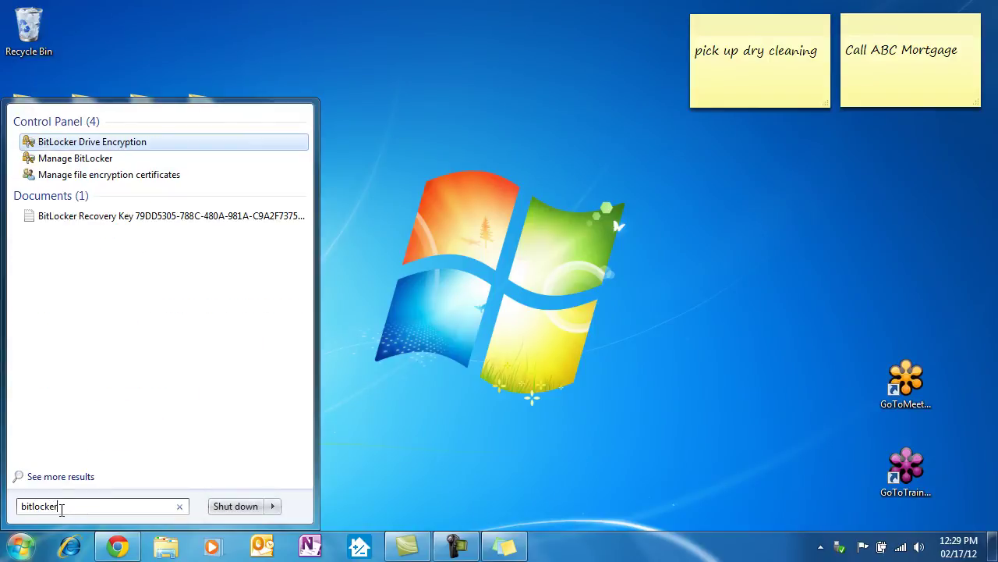
{"action": "key", "text": "Return"}
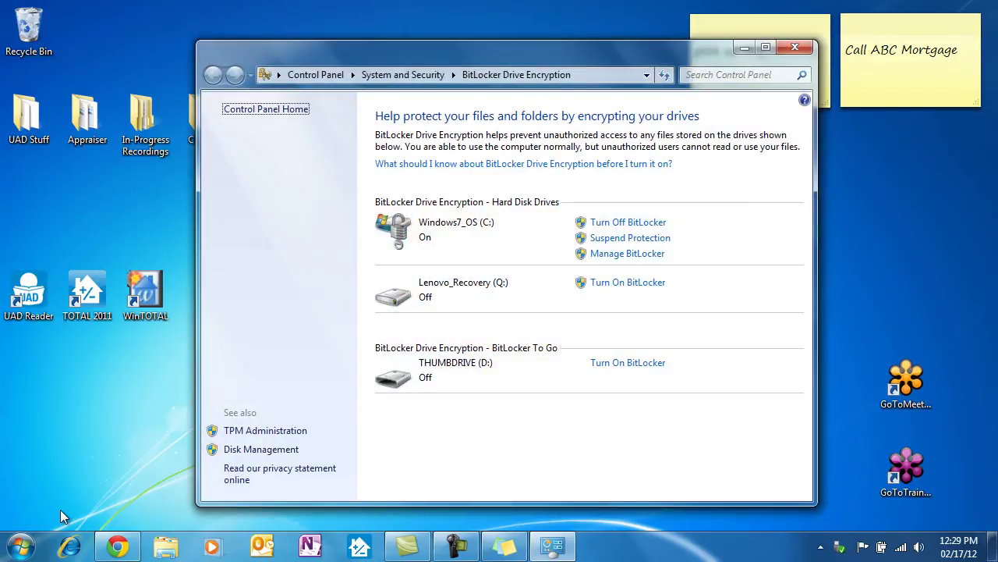